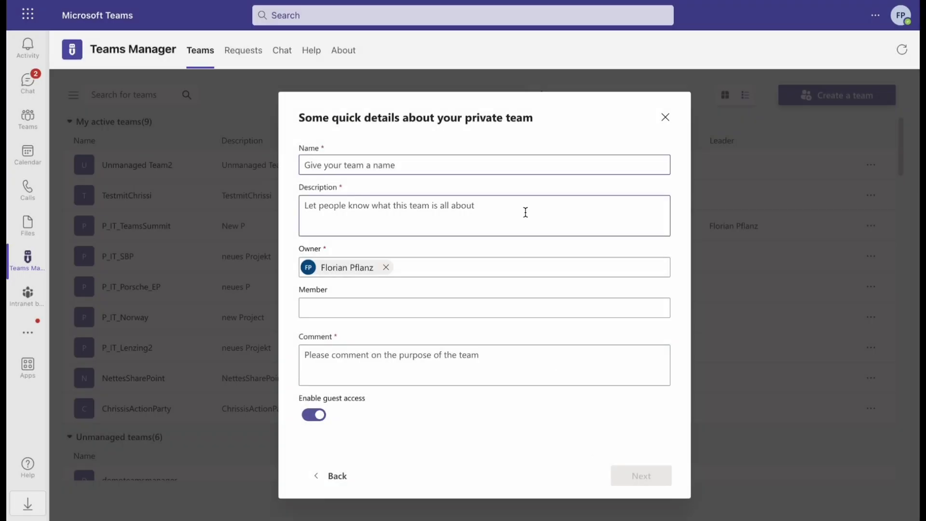
Name the private team "Contoso" and describe it as "Contoso Marketing Project".
{"action": "type", "text": "Contoso"}
{"action": "left_click", "coordinate": [338, 208]}
{"action": "type", "text": "Co"}
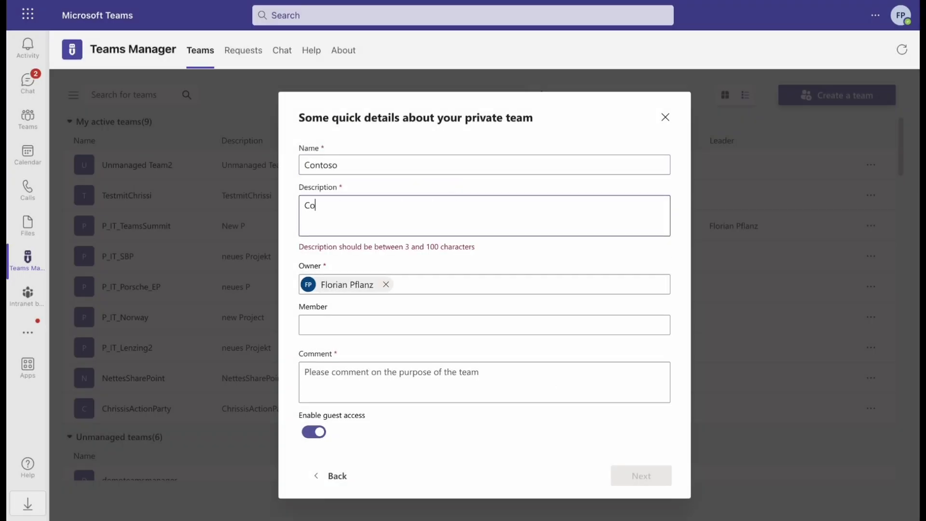
{"action": "type", "text": "ntoso Marketing Project"}
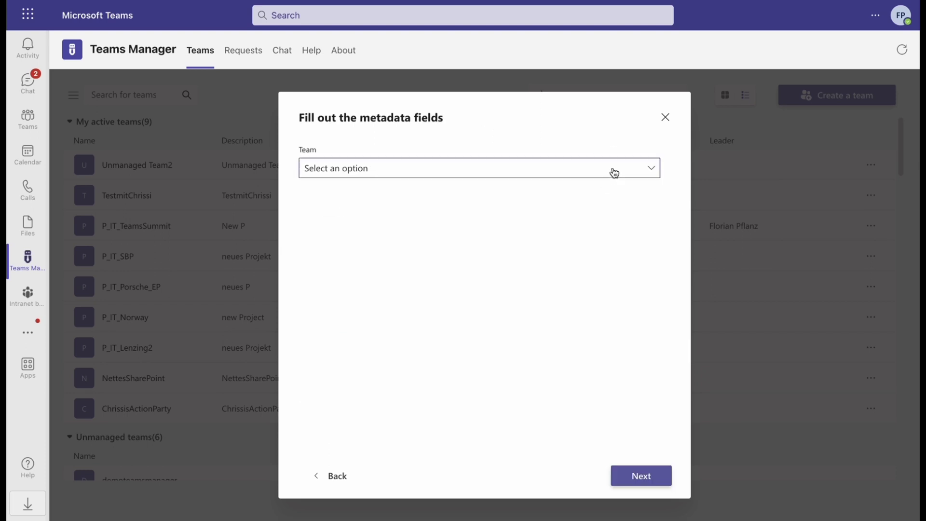
Set the new team's Team metadata field to Marketing and continue the team request.
{"action": "left_click", "coordinate": [612, 172]}
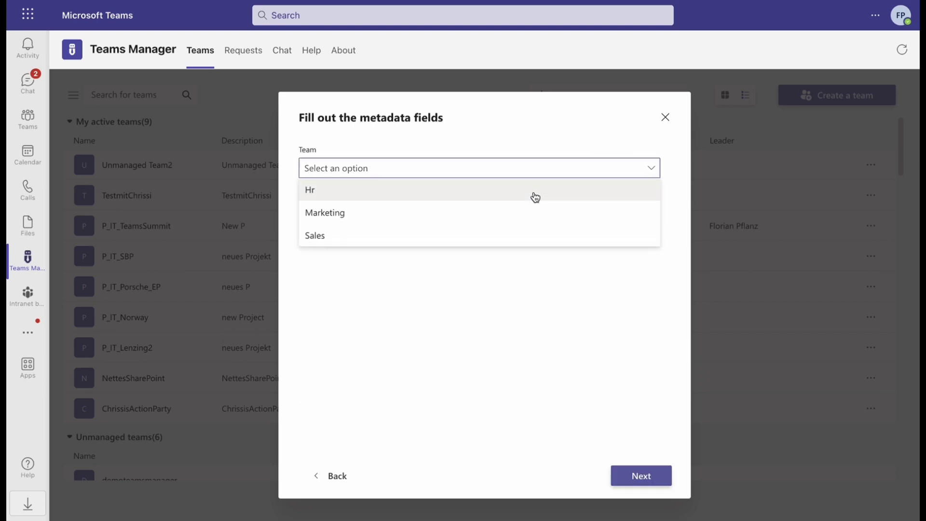
{"action": "left_click", "coordinate": [466, 223]}
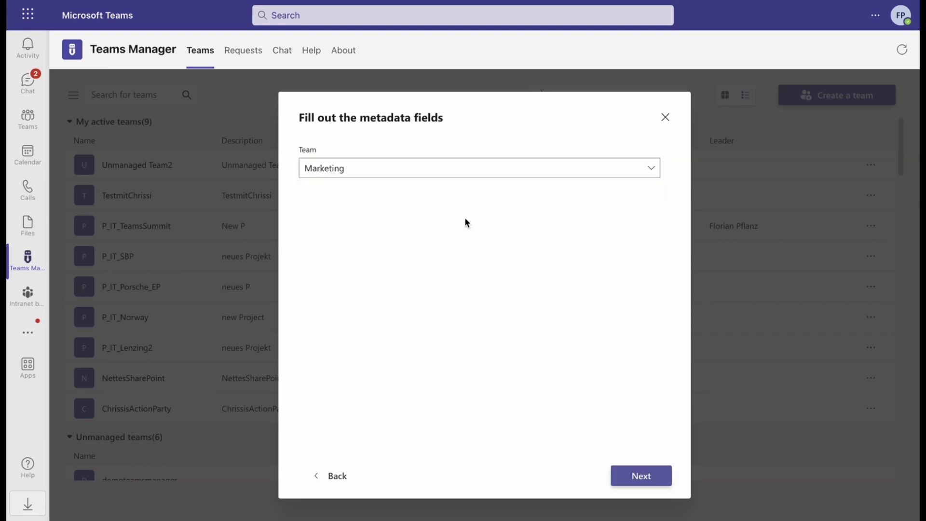
{"action": "left_click", "coordinate": [636, 475]}
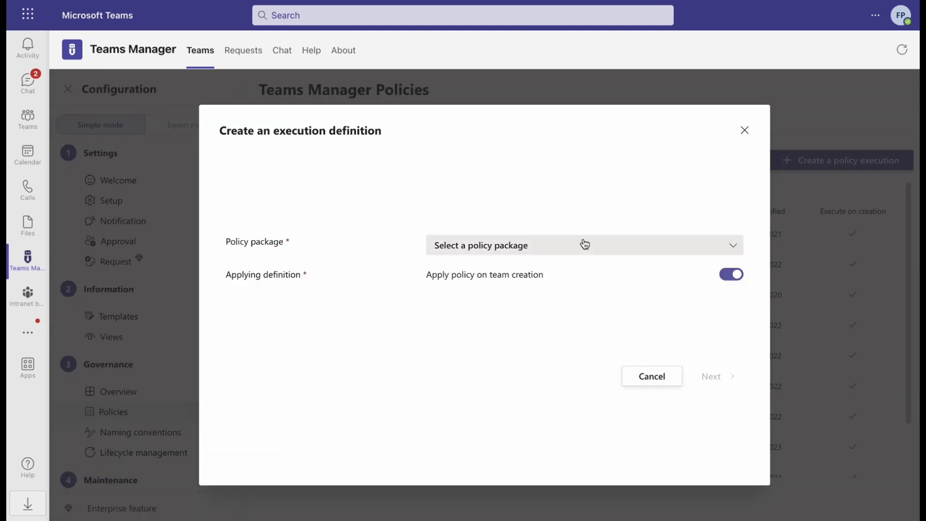
Choose Project Policy as the policy package of the execution definition and continue to the conditions.
{"action": "left_click", "coordinate": [582, 245]}
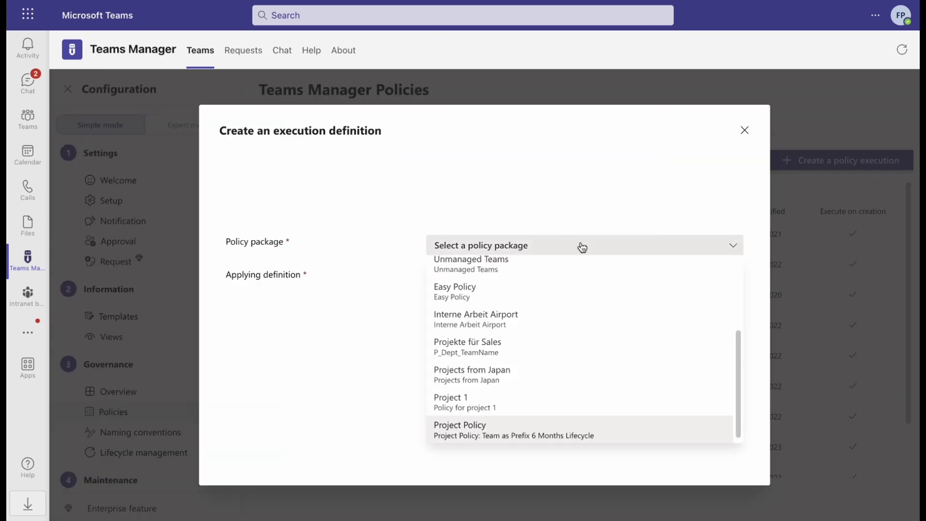
{"action": "left_click", "coordinate": [548, 426]}
{"action": "left_click", "coordinate": [717, 382]}
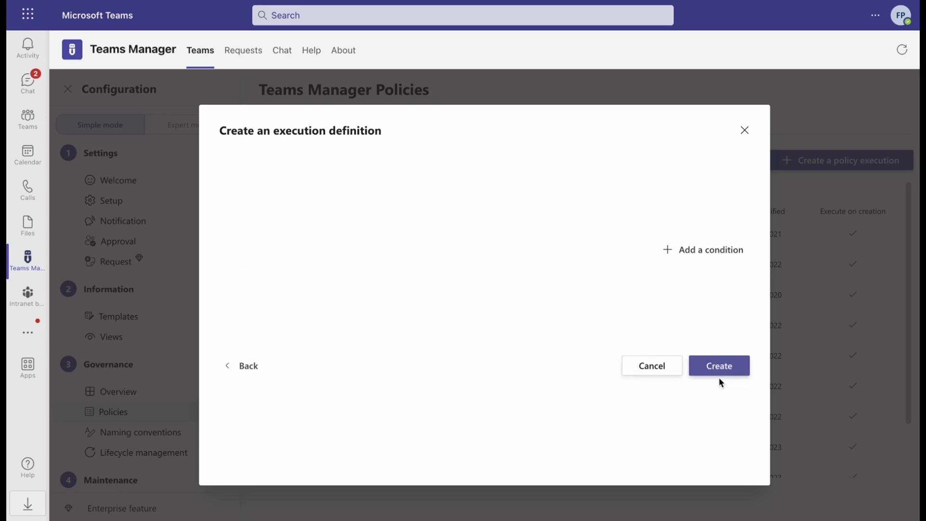
Add a condition of type Metadata to the execution definition and look through its available columns.
{"action": "left_click", "coordinate": [675, 251]}
{"action": "left_click", "coordinate": [303, 260]}
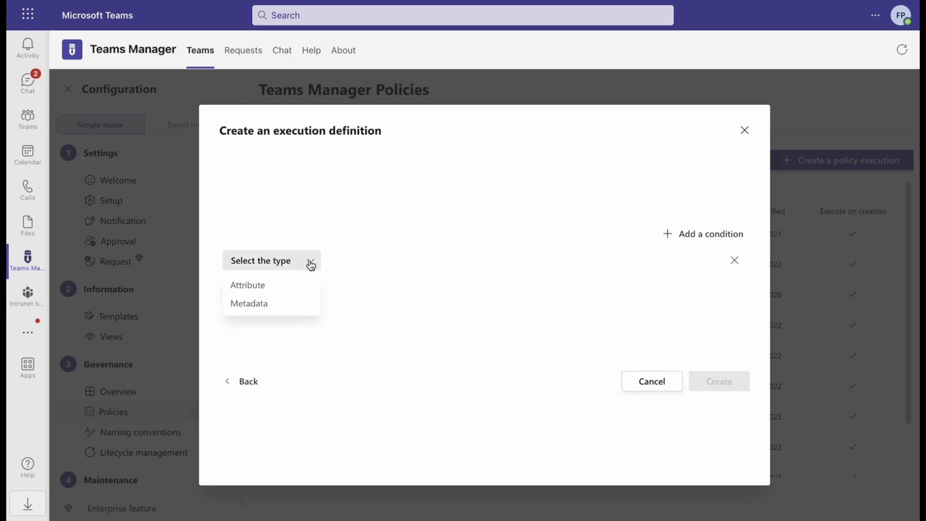
{"action": "left_click", "coordinate": [289, 301]}
{"action": "left_click", "coordinate": [433, 267]}
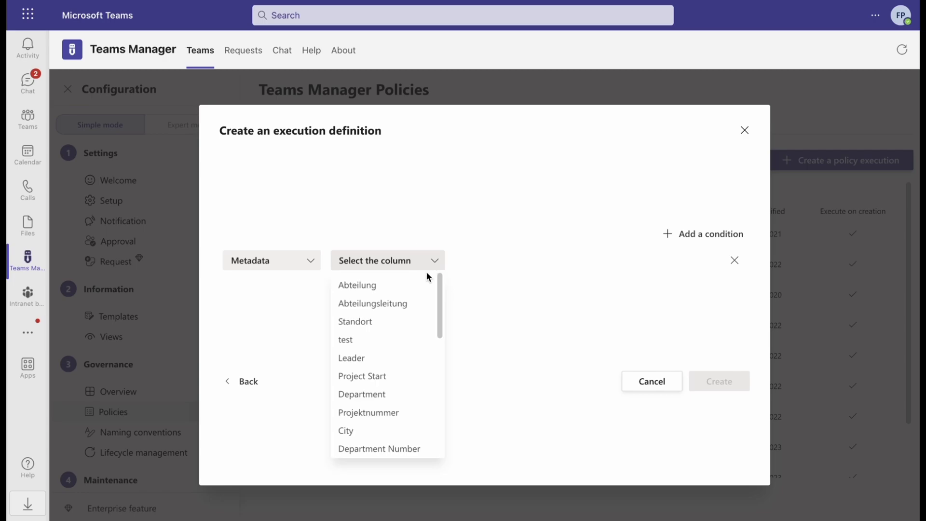
{"action": "scroll", "coordinate": [392, 388], "scroll_direction": "down", "scroll_amount": 3}
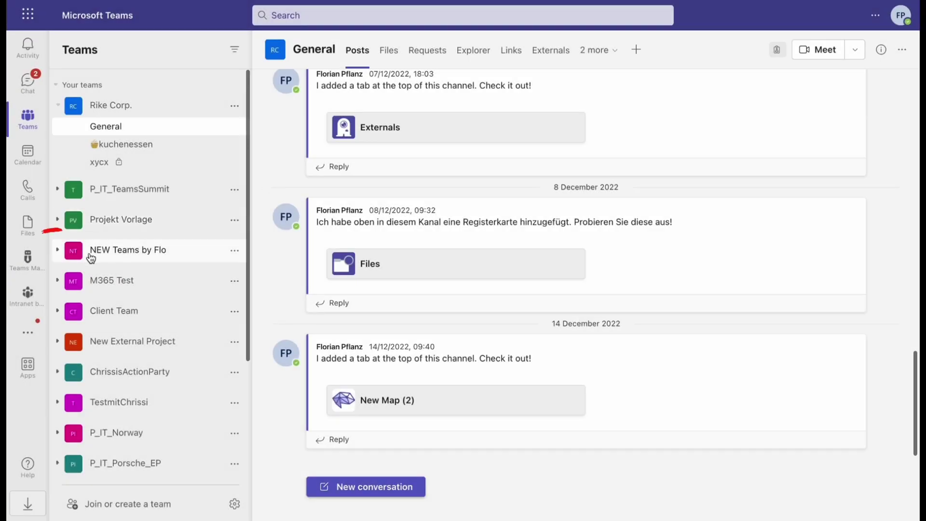
Open the Teams Manager configuration and show its templates.
{"action": "left_click", "coordinate": [27, 259]}
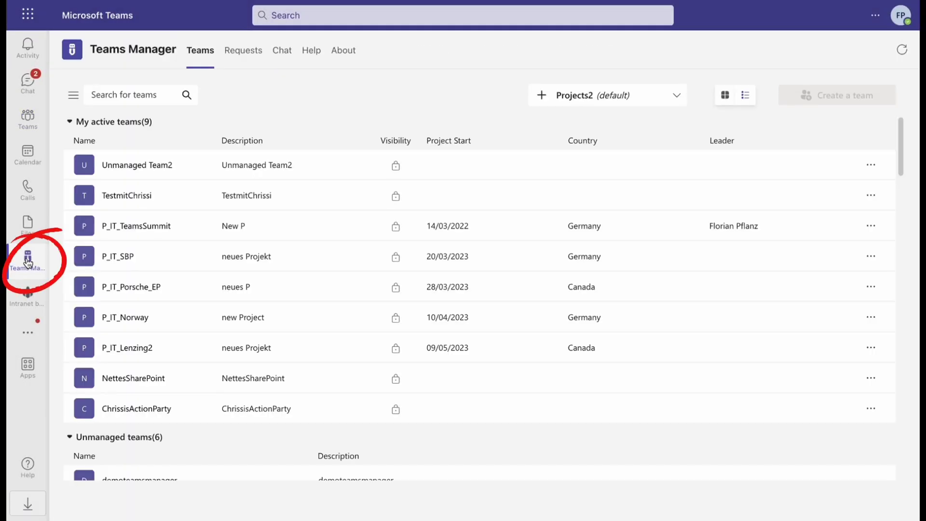
{"action": "left_click", "coordinate": [74, 95]}
{"action": "left_click", "coordinate": [93, 136]}
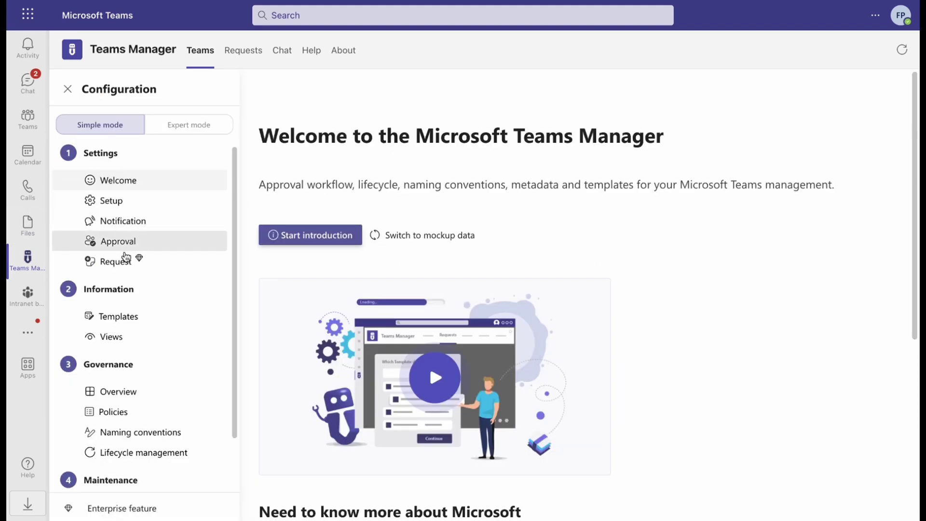
{"action": "left_click", "coordinate": [145, 320]}
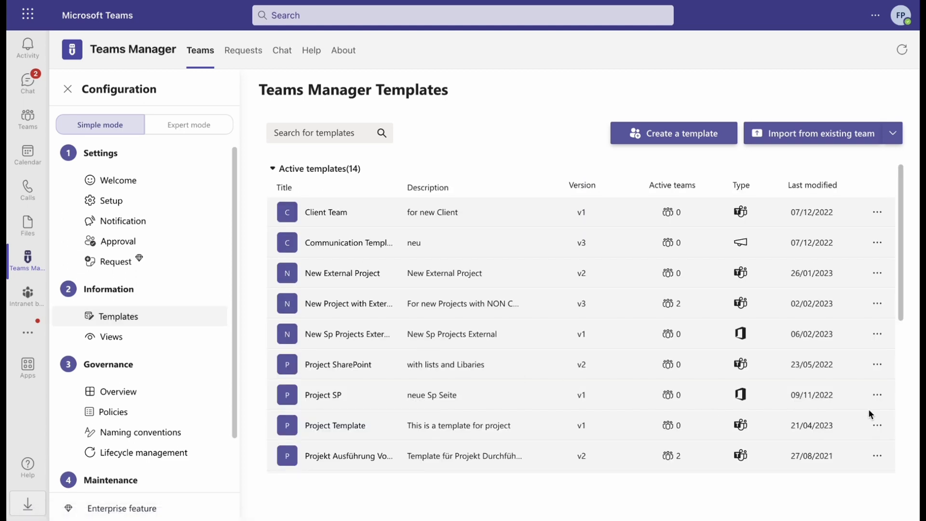
Start a new metadata field for the Project Template with the type Dropdown and the name "Team".
{"action": "left_click", "coordinate": [877, 425]}
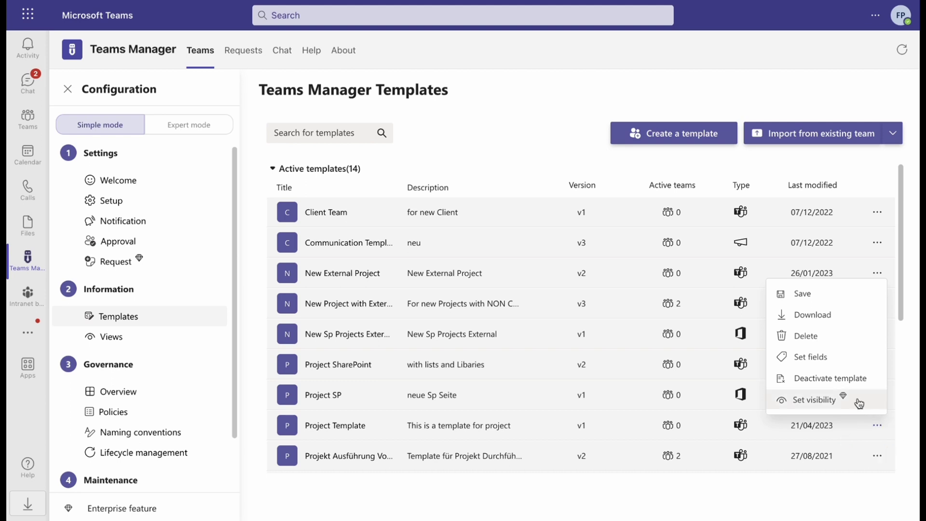
{"action": "left_click", "coordinate": [785, 356]}
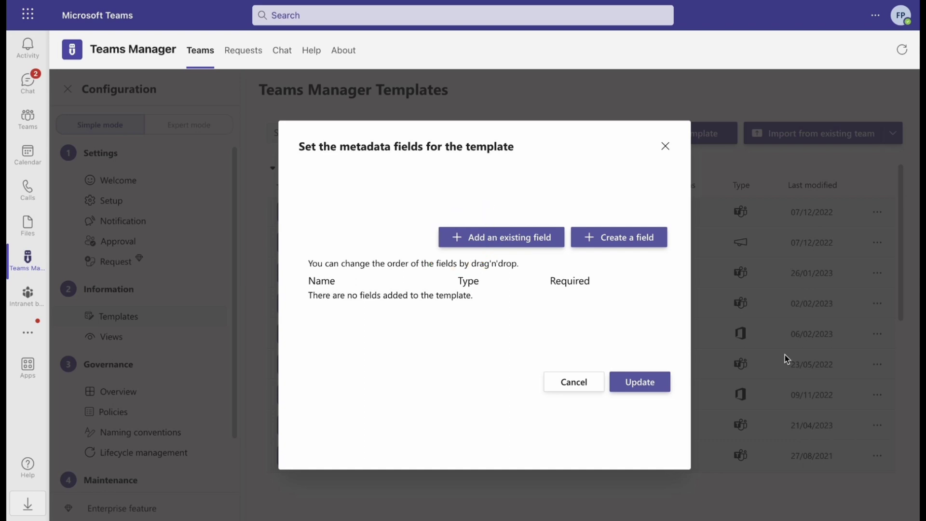
{"action": "left_click", "coordinate": [610, 238]}
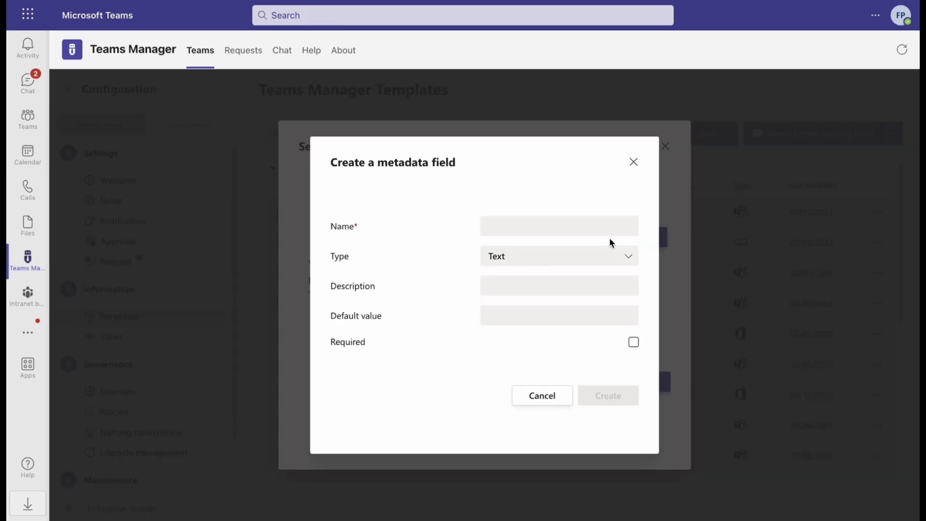
{"action": "left_click", "coordinate": [631, 258]}
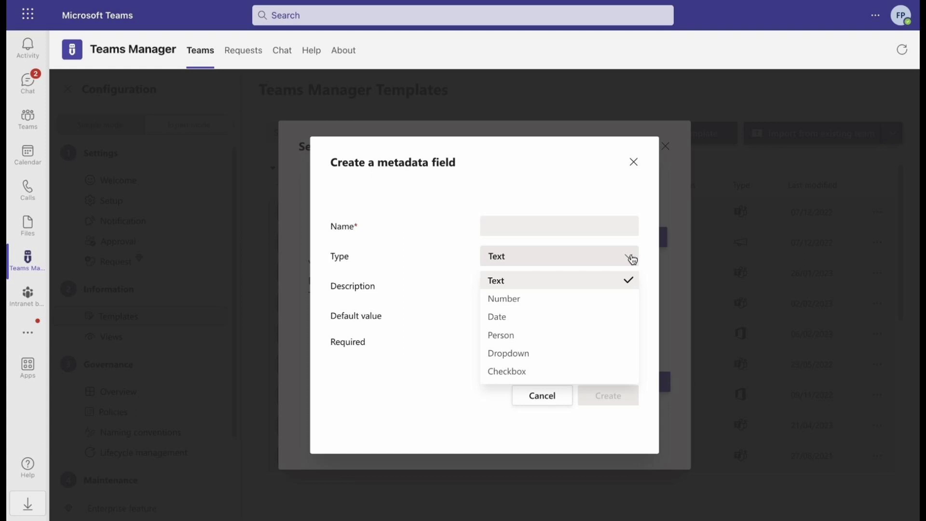
{"action": "left_click", "coordinate": [574, 355]}
{"action": "left_click", "coordinate": [517, 177]}
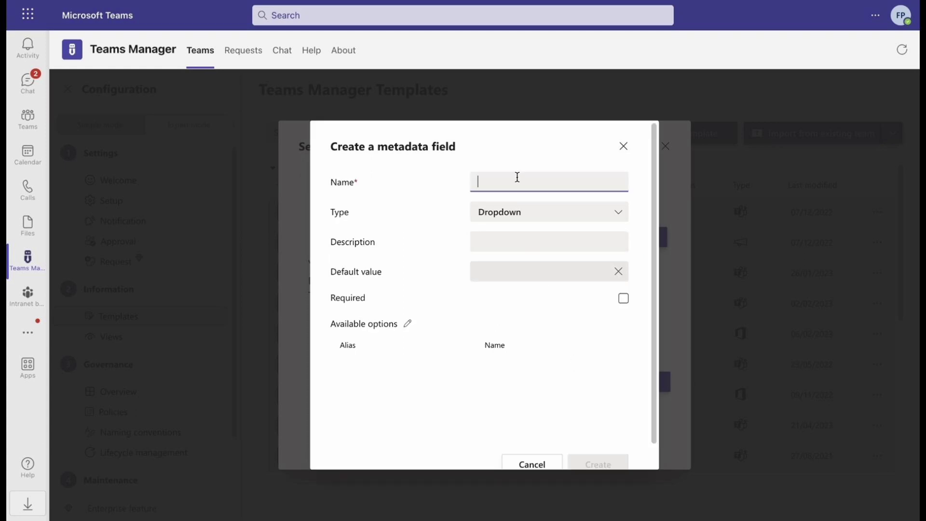
{"action": "type", "text": "Team"}
Add the dropdown options Hr, Sales and Marketing to the Team field and apply them.
{"action": "left_click", "coordinate": [407, 324]}
{"action": "left_click", "coordinate": [521, 184]}
{"action": "type", "text": "Hr"}
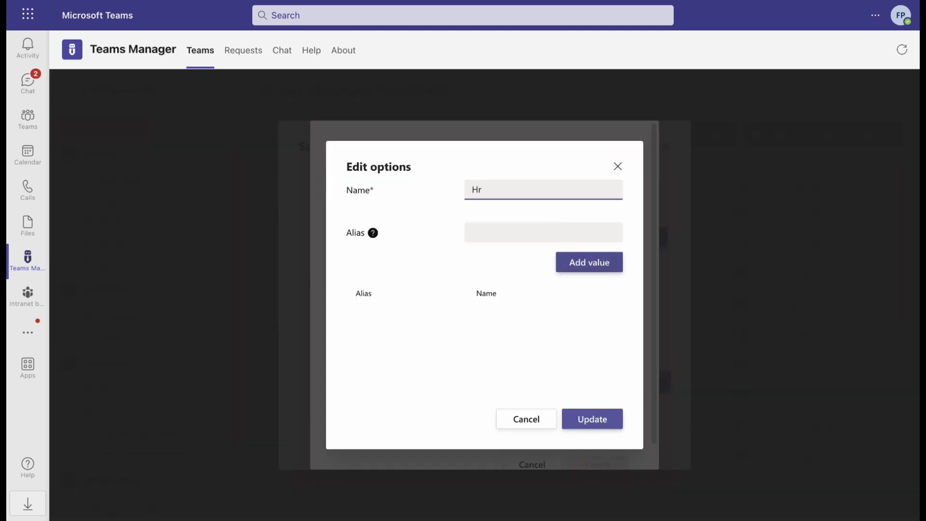
{"action": "left_click", "coordinate": [589, 262]}
{"action": "type", "text": "Sales"}
{"action": "left_click", "coordinate": [574, 266]}
{"action": "type", "text": "Marketing"}
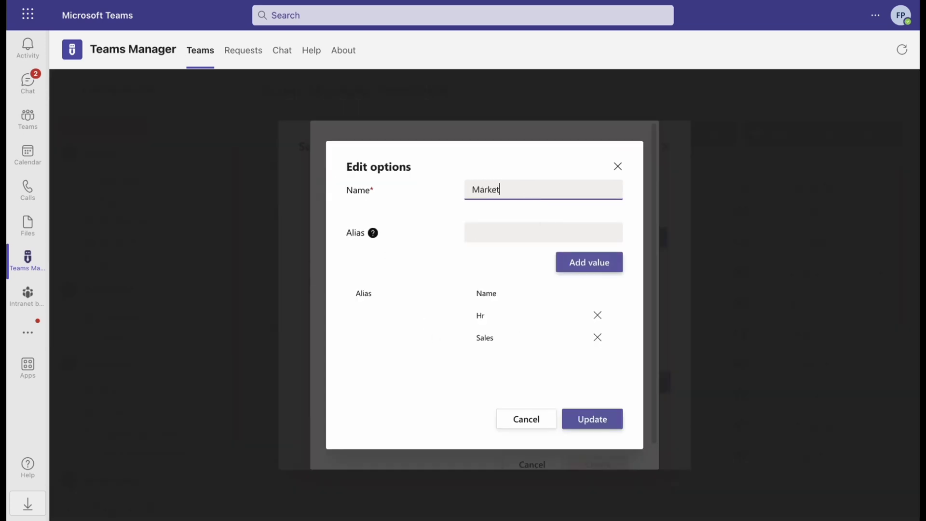
{"action": "left_click", "coordinate": [580, 265]}
{"action": "left_click", "coordinate": [594, 424]}
Set the Team field's description to "Team Name", create the field and update the template's metadata fields.
{"action": "left_click", "coordinate": [511, 241]}
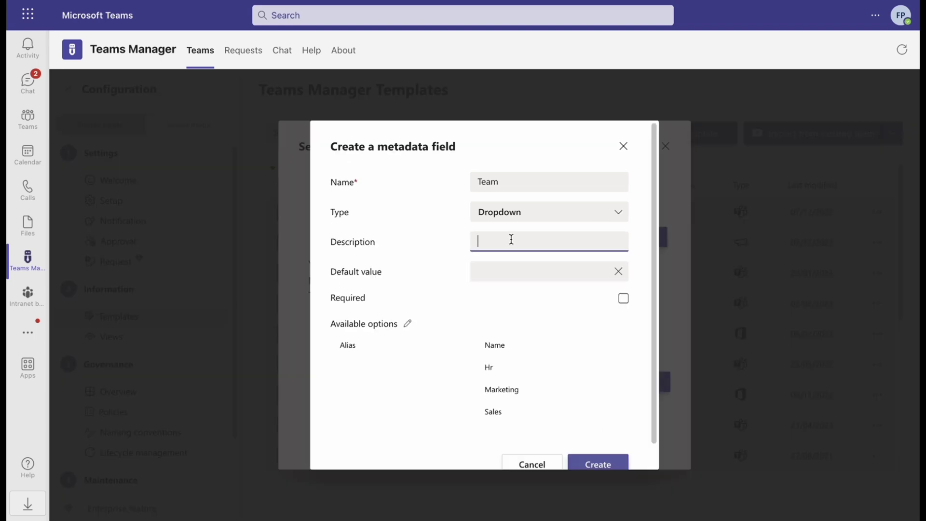
{"action": "type", "text": "Team Name"}
{"action": "scroll", "coordinate": [597, 441], "scroll_direction": "down", "scroll_amount": 1}
{"action": "left_click", "coordinate": [591, 441]}
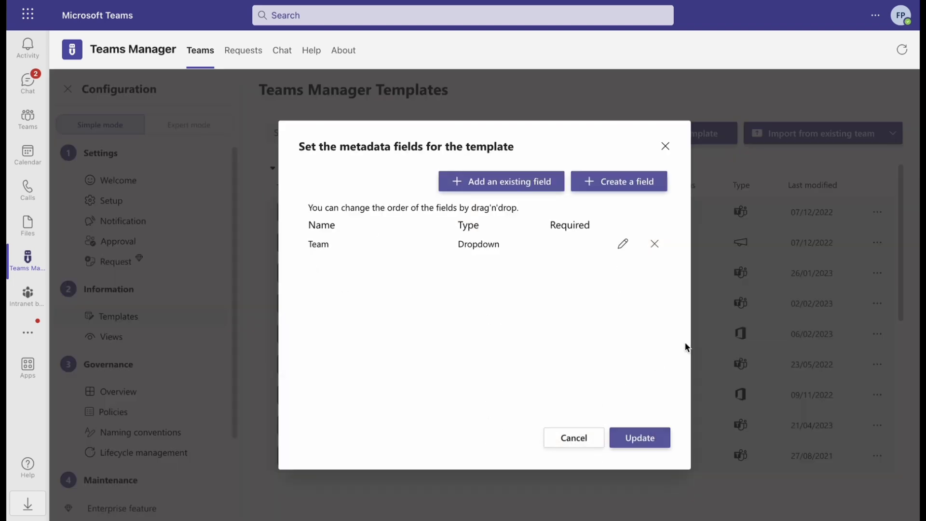
{"action": "left_click", "coordinate": [640, 438]}
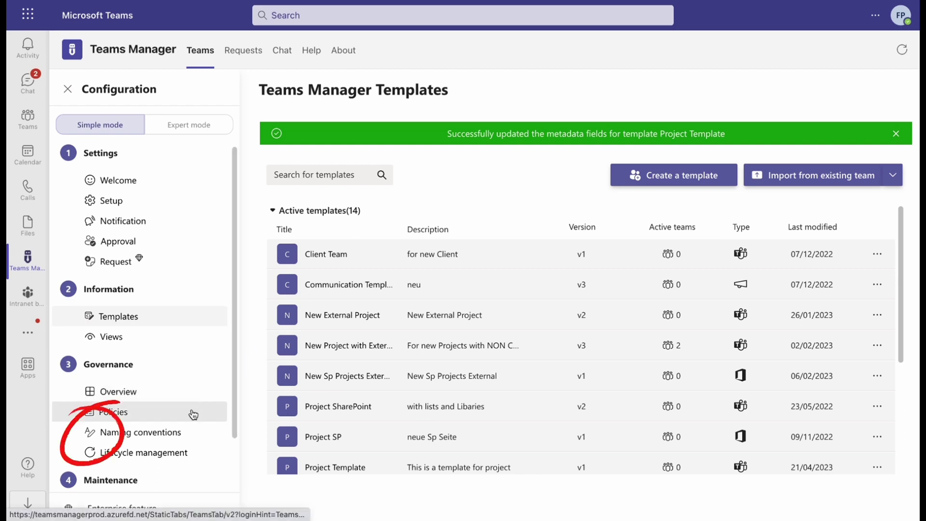
Start a new naming convention named "Project Name" with the description "Team as Prefix".
{"action": "left_click", "coordinate": [96, 435]}
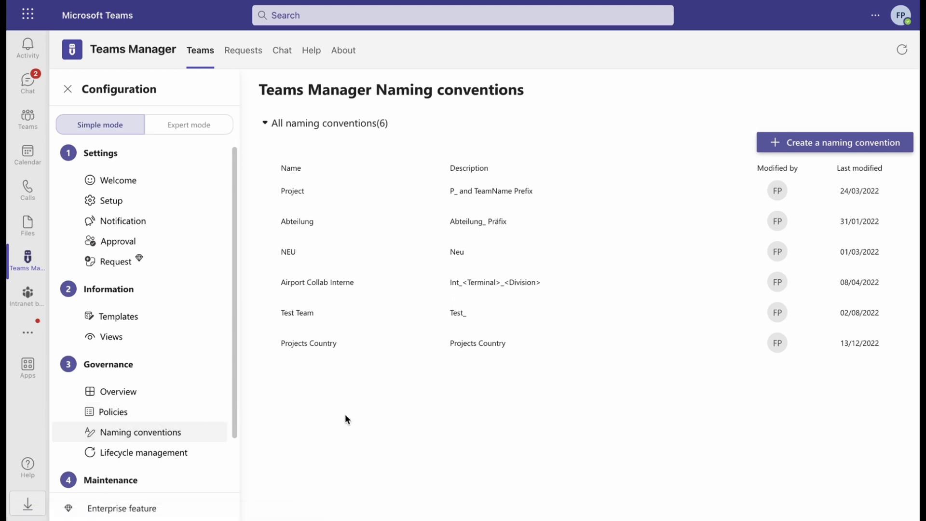
{"action": "left_click", "coordinate": [803, 153]}
{"action": "type", "text": "P"}
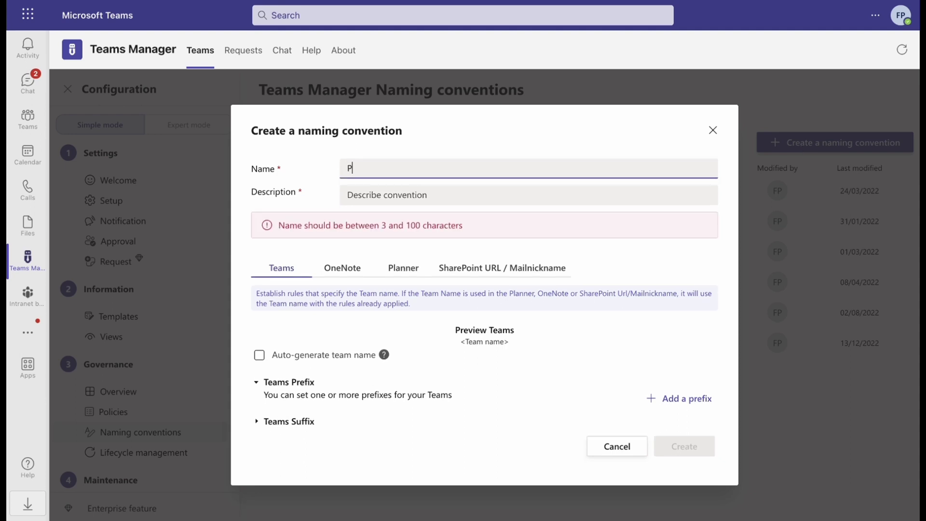
{"action": "type", "text": "roject Name"}
{"action": "left_click", "coordinate": [452, 201]}
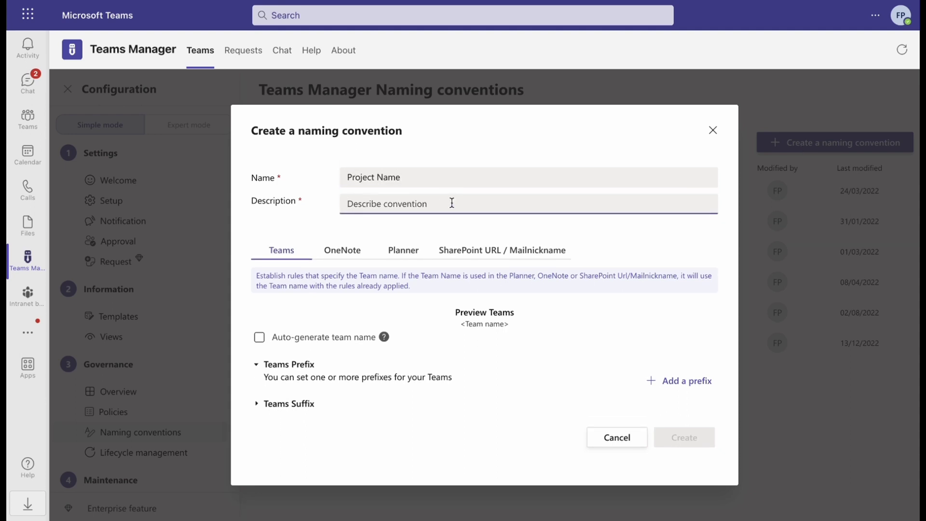
{"action": "type", "text": "Team as Prefix"}
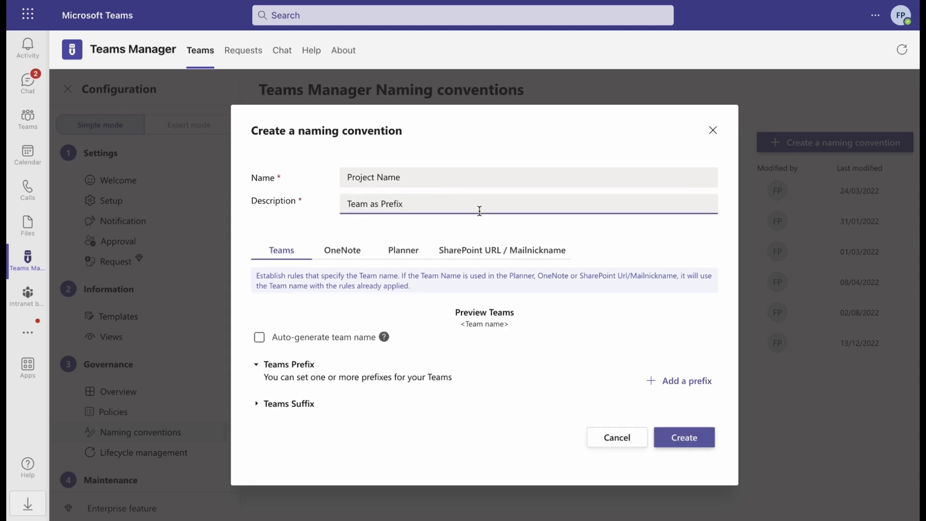
Add a Teams prefix to the naming convention that uses the Team metadata field.
{"action": "left_click", "coordinate": [652, 381]}
{"action": "left_click", "coordinate": [480, 398]}
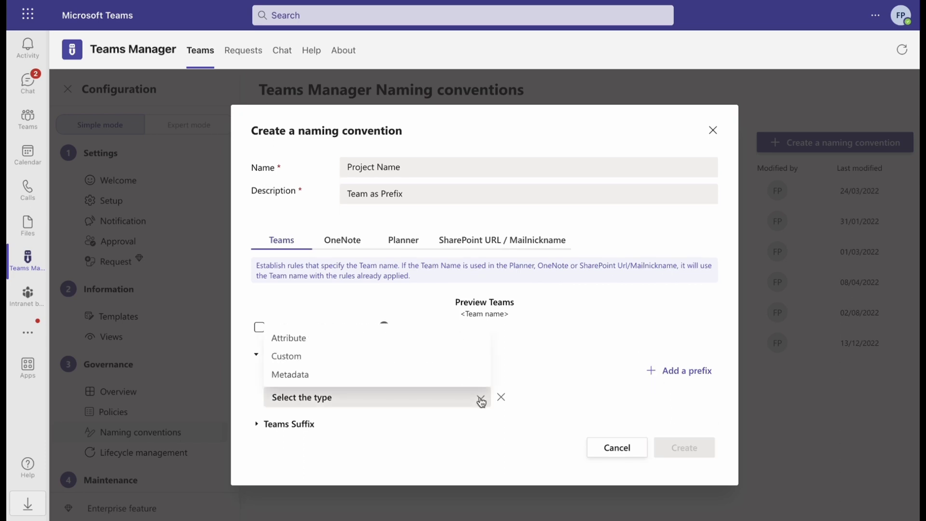
{"action": "left_click", "coordinate": [310, 373]}
{"action": "left_click", "coordinate": [593, 400]}
{"action": "scroll", "coordinate": [553, 421], "scroll_direction": "down", "scroll_amount": 5}
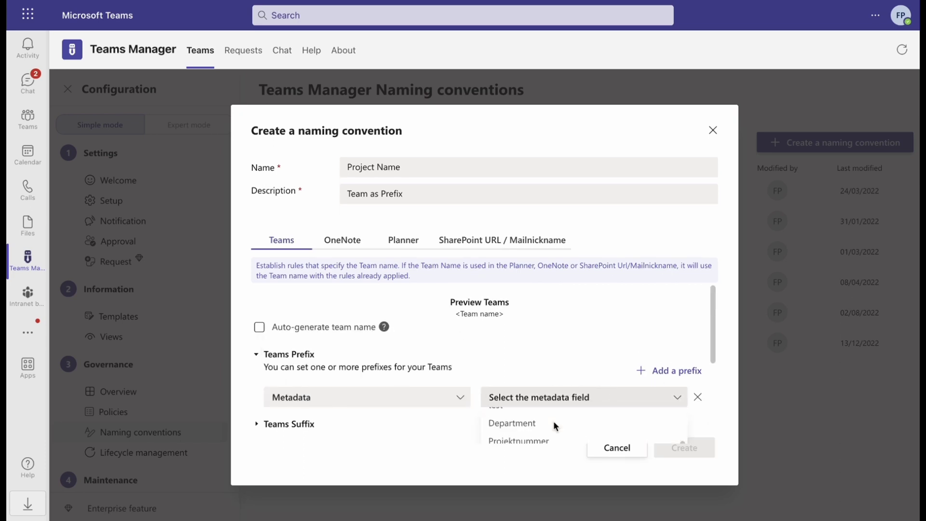
{"action": "left_click", "coordinate": [511, 429]}
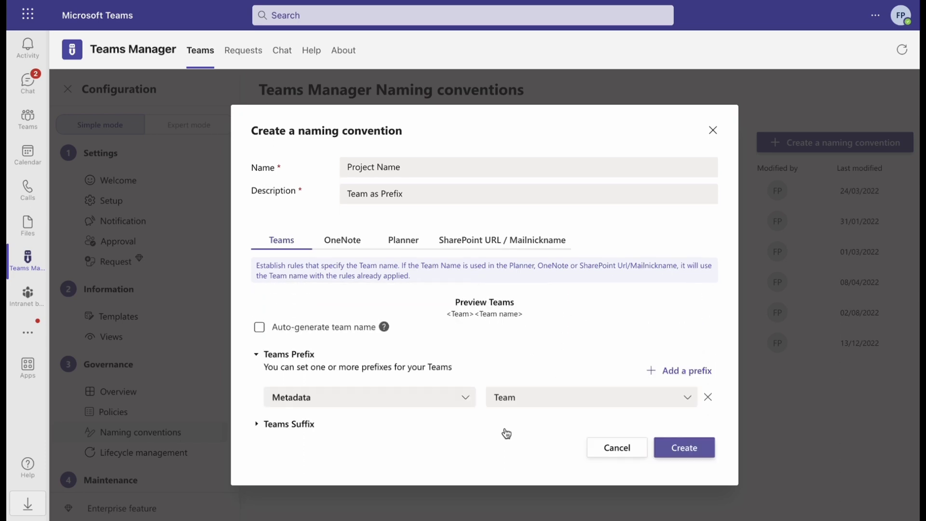
Try adding a Teams suffix and the auto-generated team name option to the naming convention.
{"action": "scroll", "coordinate": [531, 368], "scroll_direction": "down", "scroll_amount": 1}
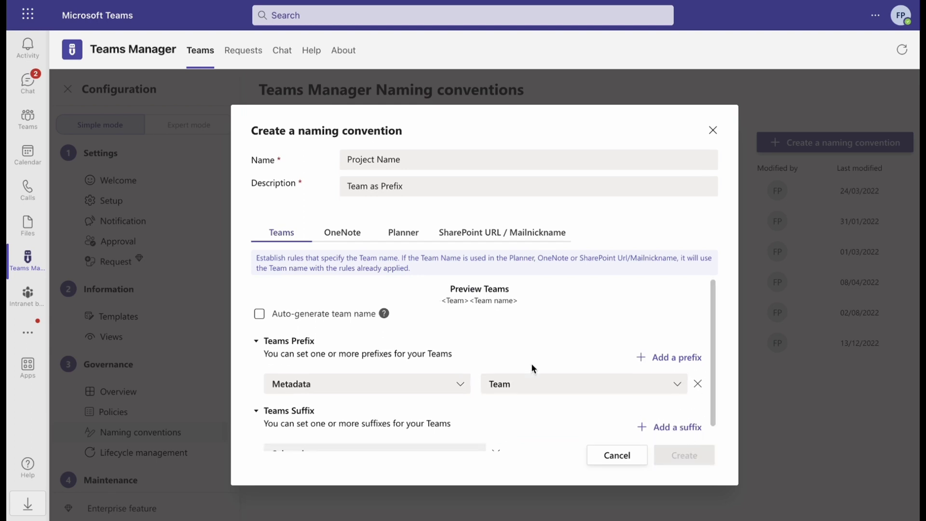
{"action": "left_click", "coordinate": [427, 438]}
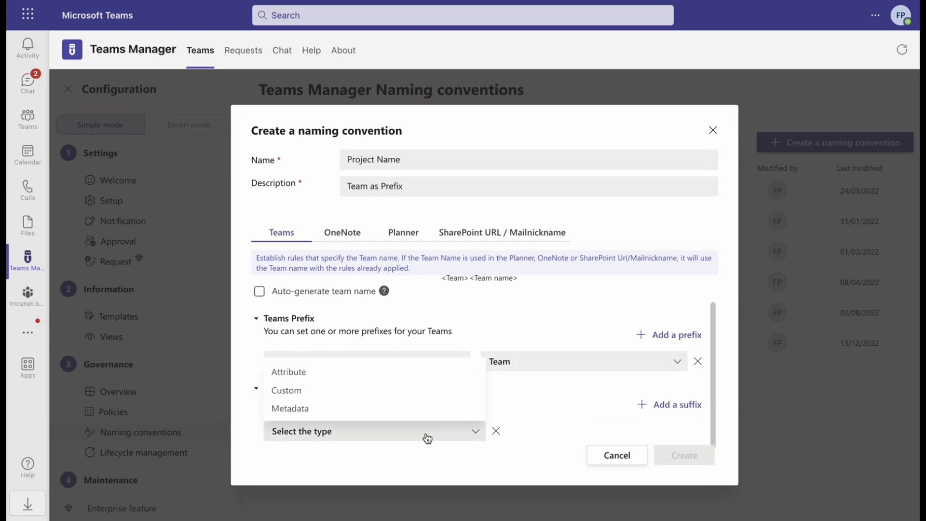
{"action": "left_click", "coordinate": [386, 408]}
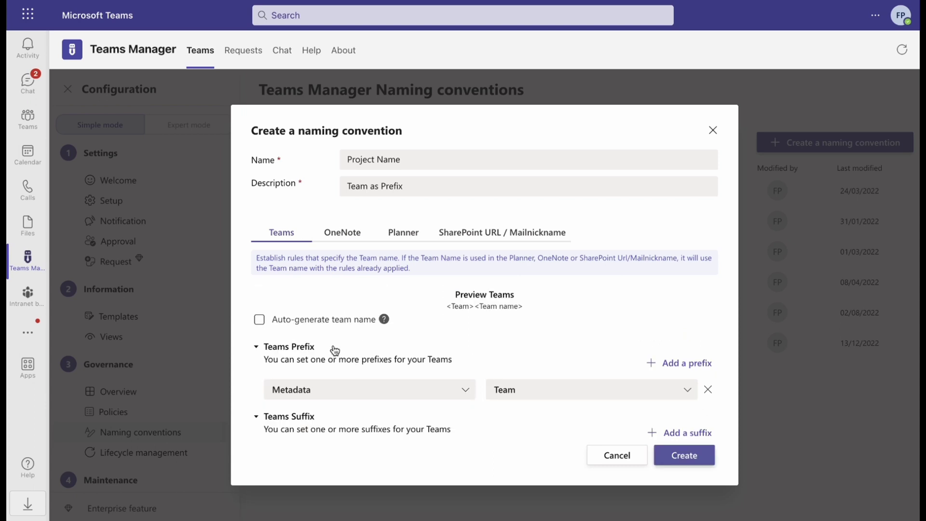
{"action": "left_click", "coordinate": [259, 321]}
{"action": "left_click", "coordinate": [260, 320]}
Create the Project Name naming convention and open the governance policies.
{"action": "left_click", "coordinate": [677, 458]}
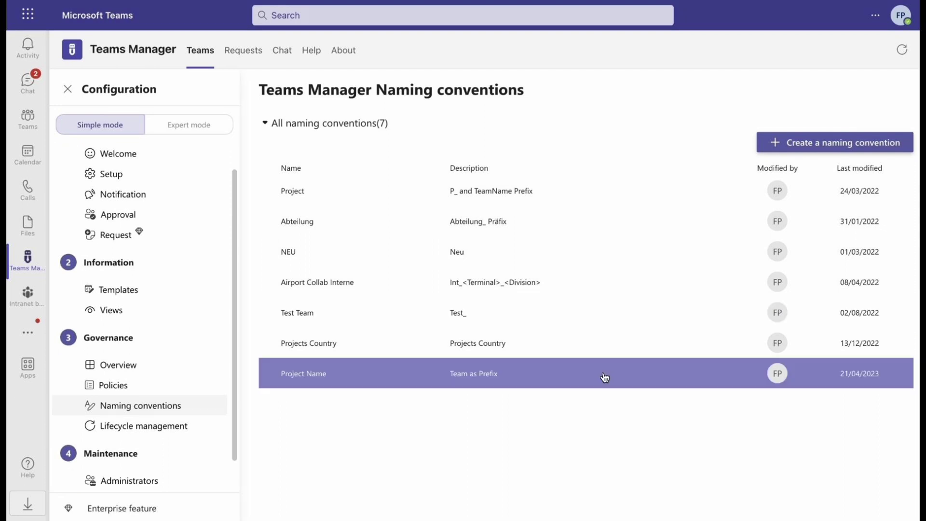
{"action": "left_click", "coordinate": [139, 389]}
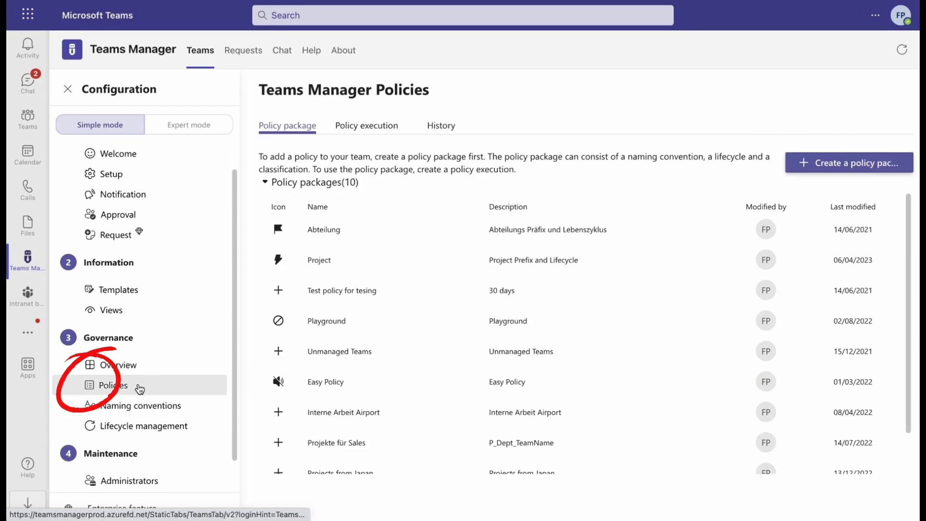
Start creating a new policy package.
{"action": "left_click", "coordinate": [805, 167]}
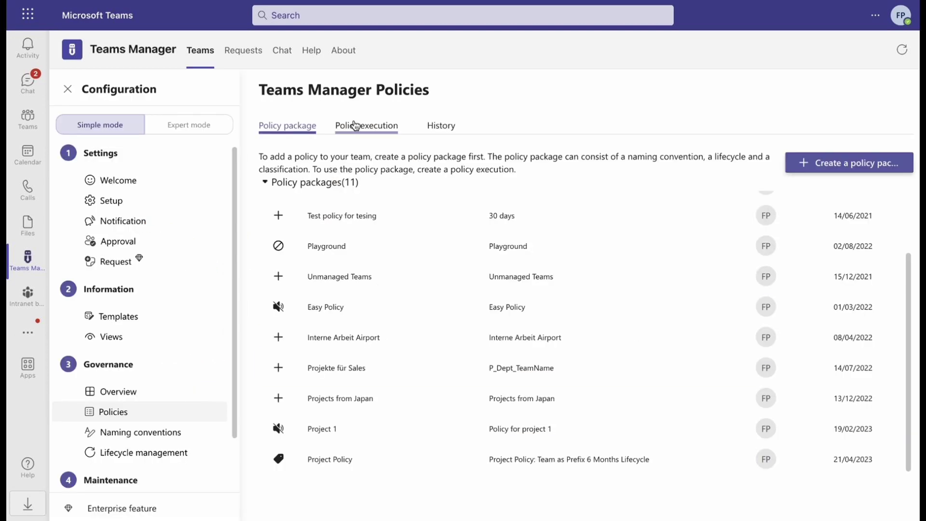
Start a policy execution that applies the Project Policy package on team creation, and proceed to its conditions.
{"action": "left_click", "coordinate": [351, 126]}
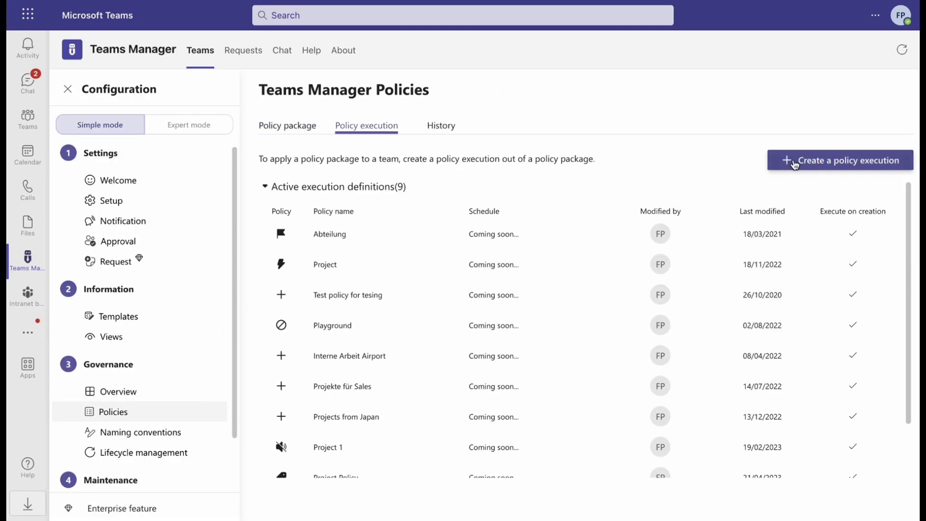
{"action": "left_click", "coordinate": [794, 162]}
{"action": "left_click", "coordinate": [580, 245]}
{"action": "left_click", "coordinate": [551, 423]}
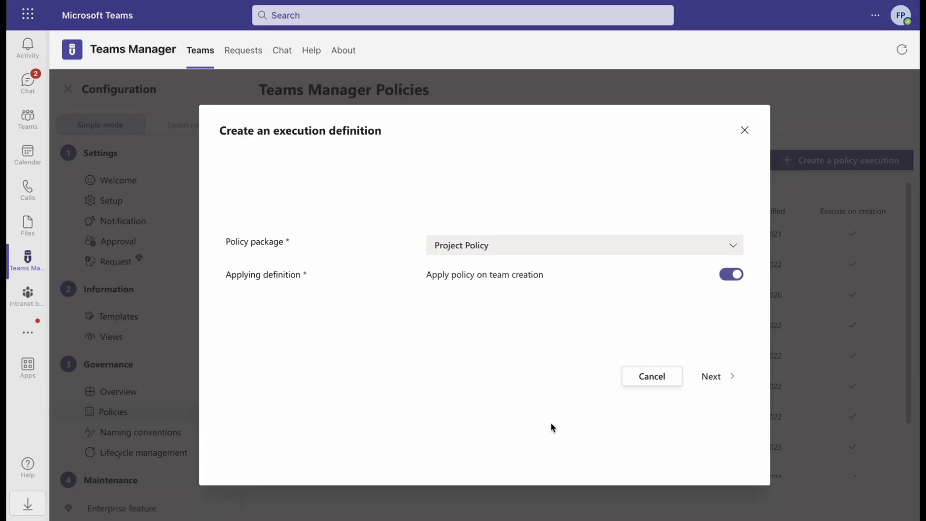
{"action": "left_click", "coordinate": [717, 376]}
Add a Metadata condition based on the Team column to the execution definition.
{"action": "left_click", "coordinate": [675, 250]}
{"action": "left_click", "coordinate": [301, 259]}
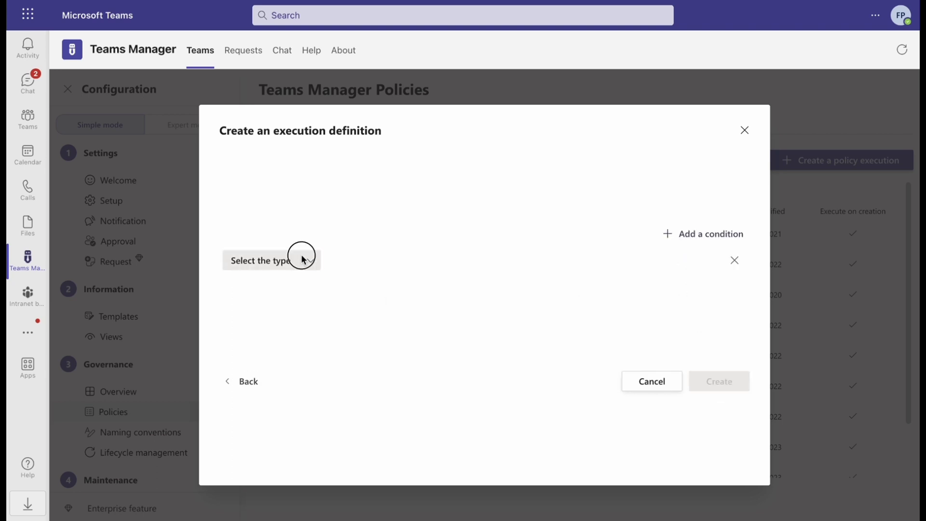
{"action": "left_click", "coordinate": [288, 303]}
{"action": "left_click", "coordinate": [427, 261]}
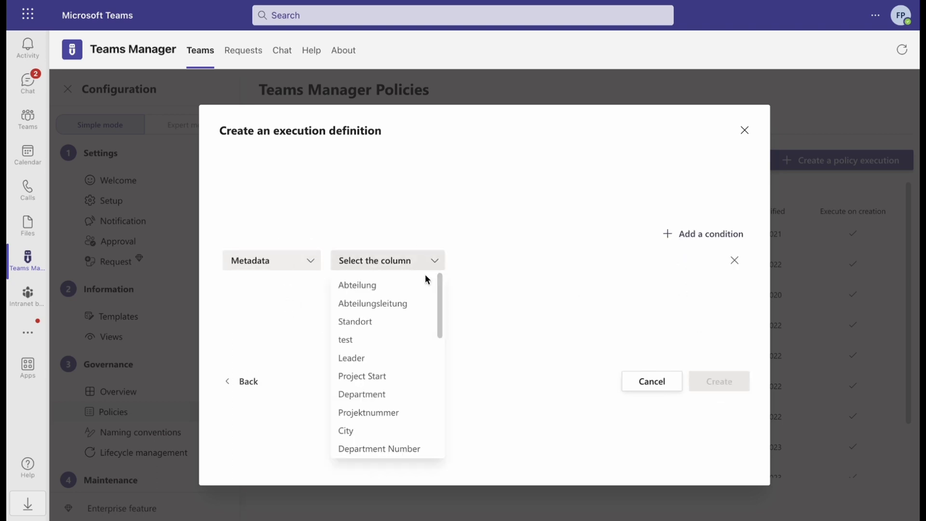
{"action": "scroll", "coordinate": [392, 387], "scroll_direction": "down", "scroll_amount": 3}
{"action": "scroll", "coordinate": [392, 387], "scroll_direction": "down", "scroll_amount": 5}
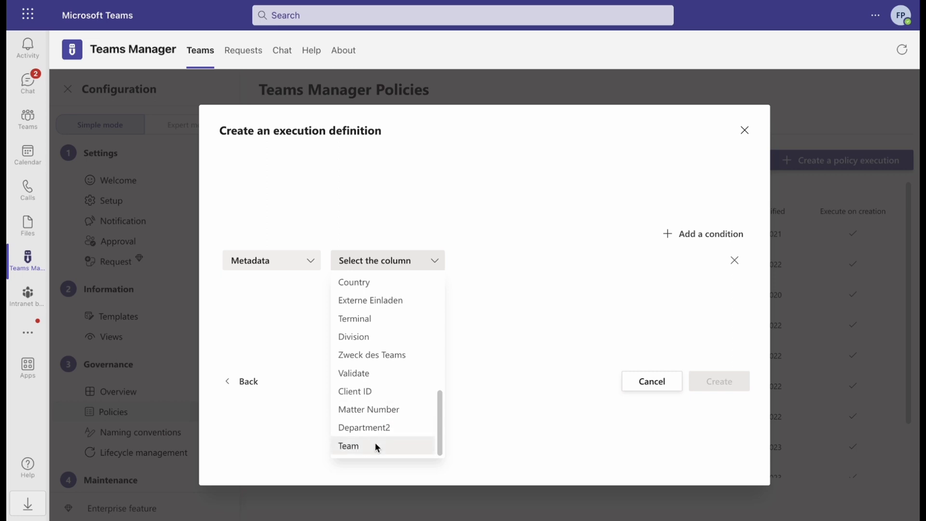
{"action": "scroll", "coordinate": [374, 441], "scroll_direction": "up", "scroll_amount": 3}
{"action": "scroll", "coordinate": [375, 442], "scroll_direction": "up", "scroll_amount": 5}
{"action": "scroll", "coordinate": [389, 353], "scroll_direction": "down", "scroll_amount": 6}
{"action": "left_click", "coordinate": [427, 261]}
{"action": "left_click", "coordinate": [428, 260]}
{"action": "scroll", "coordinate": [363, 433], "scroll_direction": "down", "scroll_amount": 6}
{"action": "left_click", "coordinate": [363, 443]}
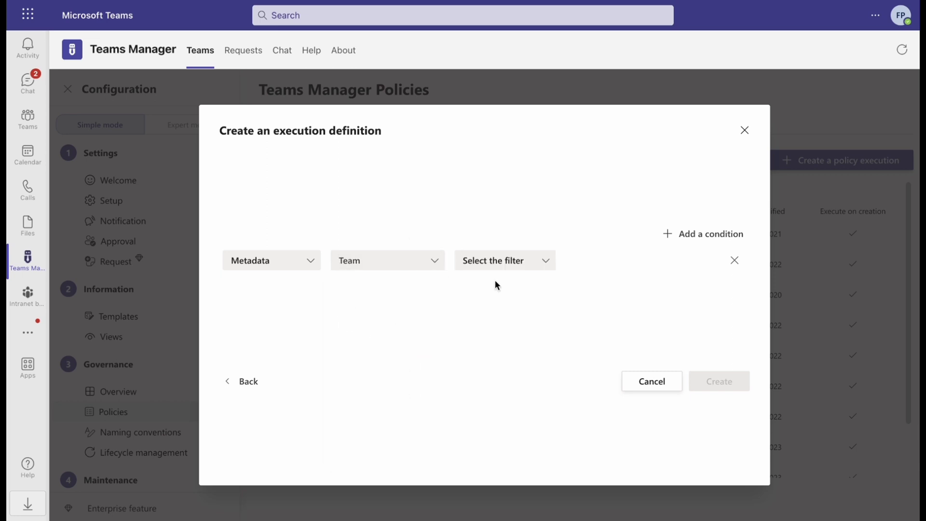
Choose a filter for the Team condition and set its value to Marketing.
{"action": "left_click", "coordinate": [495, 265]}
{"action": "left_click", "coordinate": [494, 284]}
{"action": "left_click", "coordinate": [618, 260]}
{"action": "type", "text": "ma"}
{"action": "left_click", "coordinate": [606, 304]}
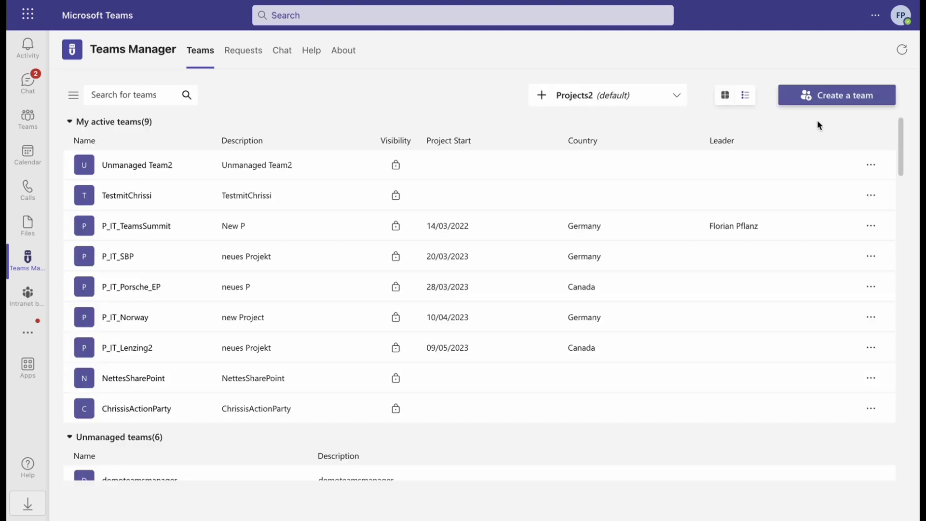
Start creating a private team based on the Project Template.
{"action": "left_click", "coordinate": [820, 95]}
{"action": "left_click", "coordinate": [513, 159]}
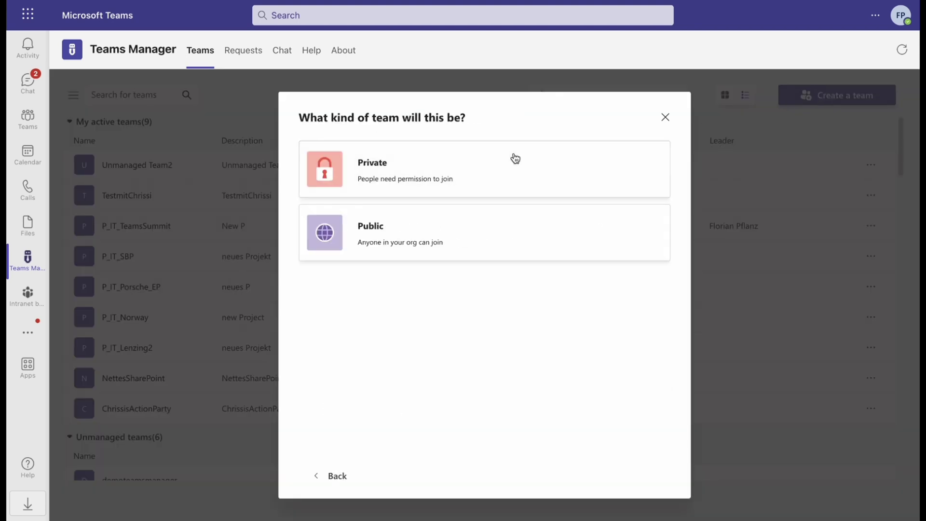
{"action": "left_click", "coordinate": [422, 169]}
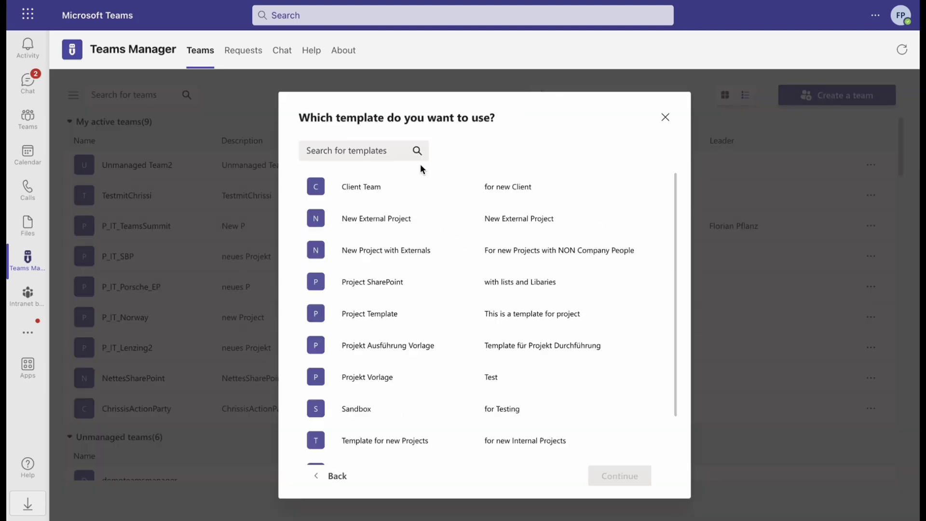
{"action": "left_click", "coordinate": [367, 152]}
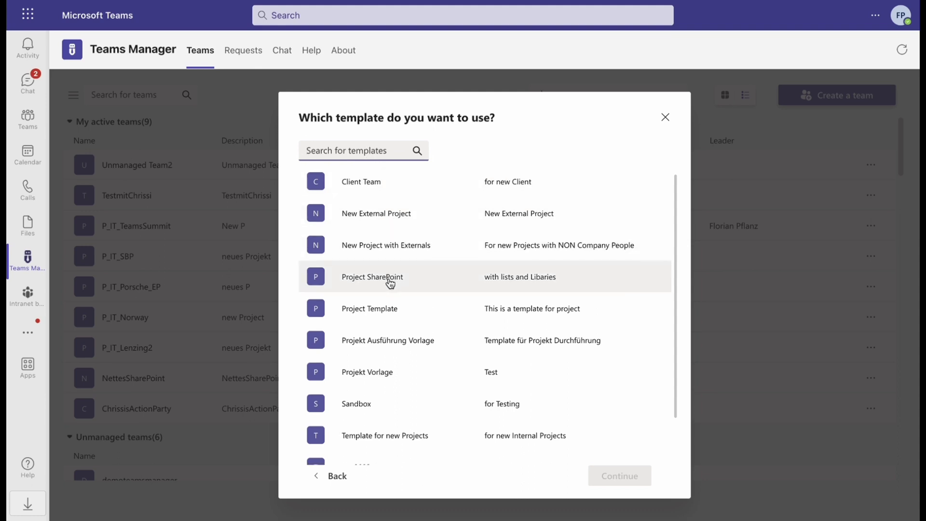
{"action": "scroll", "coordinate": [389, 279], "scroll_direction": "down", "scroll_amount": 1}
{"action": "left_click", "coordinate": [432, 275]}
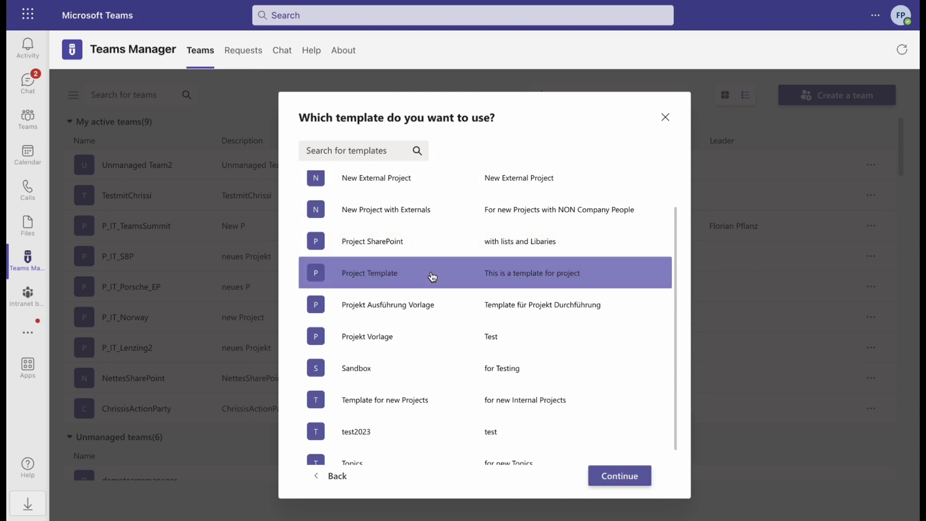
{"action": "left_click", "coordinate": [611, 475]}
Name the team "Contoso", describe it as "Contoso Marketing Project", and submit the comment "Please approve our new project".
{"action": "type", "text": "C"}
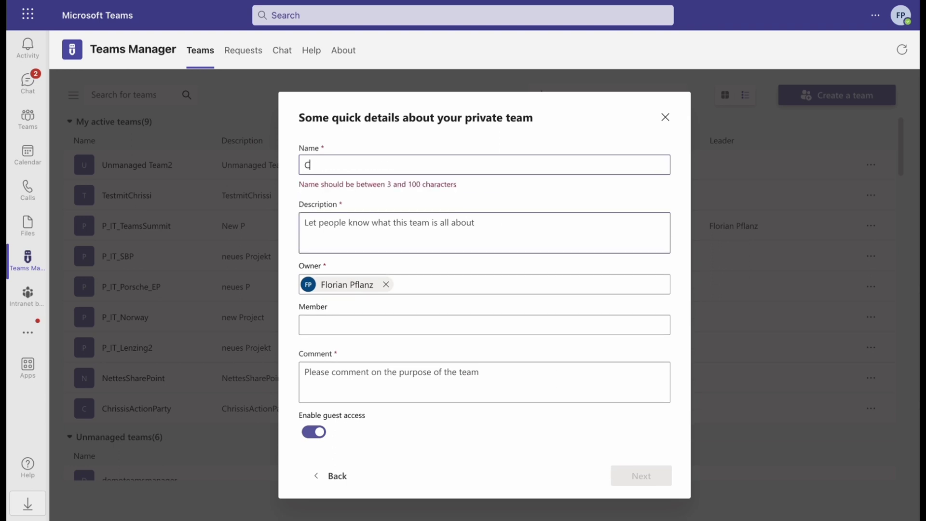
{"action": "type", "text": "ontoso"}
{"action": "key", "text": "Tab"}
{"action": "type", "text": "Contoso Marketing Projec"}
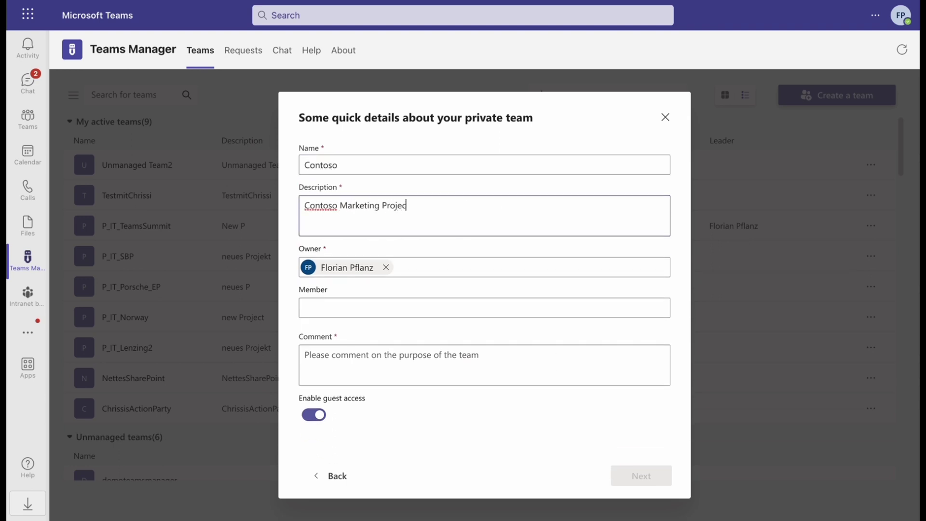
{"action": "left_click", "coordinate": [367, 363]}
{"action": "type", "text": "Please approve our new project"}
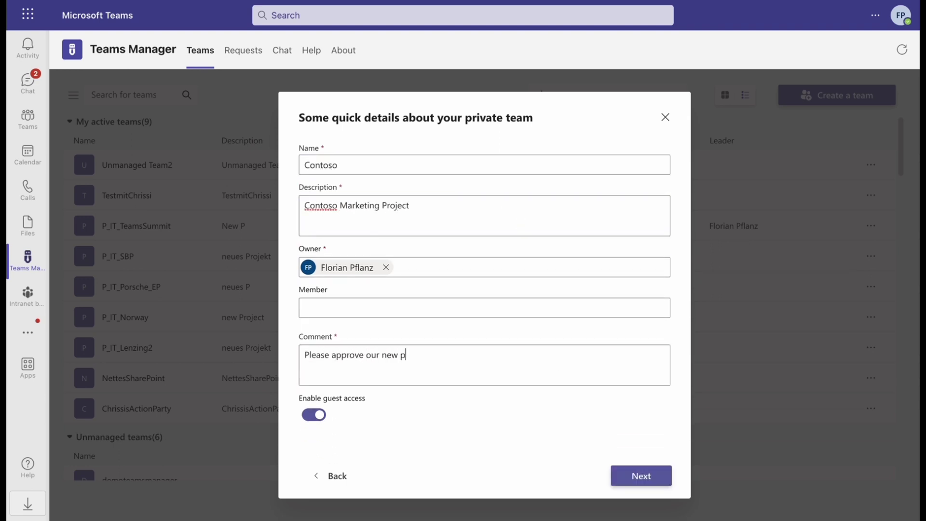
{"action": "left_click", "coordinate": [641, 475]}
Set the new team's Team metadata to Marketing and review the creation summary, including its name, policy, lifecycle and approval details.
{"action": "left_click", "coordinate": [612, 168]}
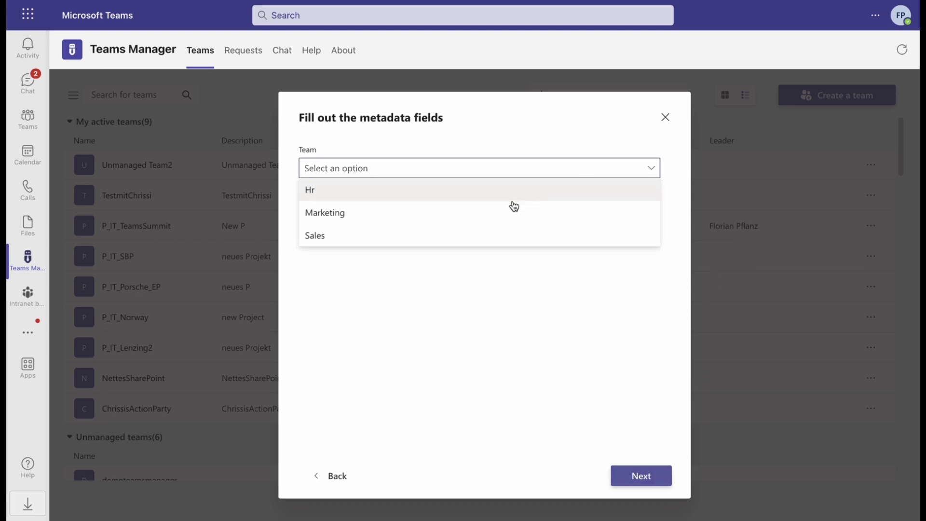
{"action": "left_click", "coordinate": [465, 223]}
{"action": "left_click", "coordinate": [641, 477]}
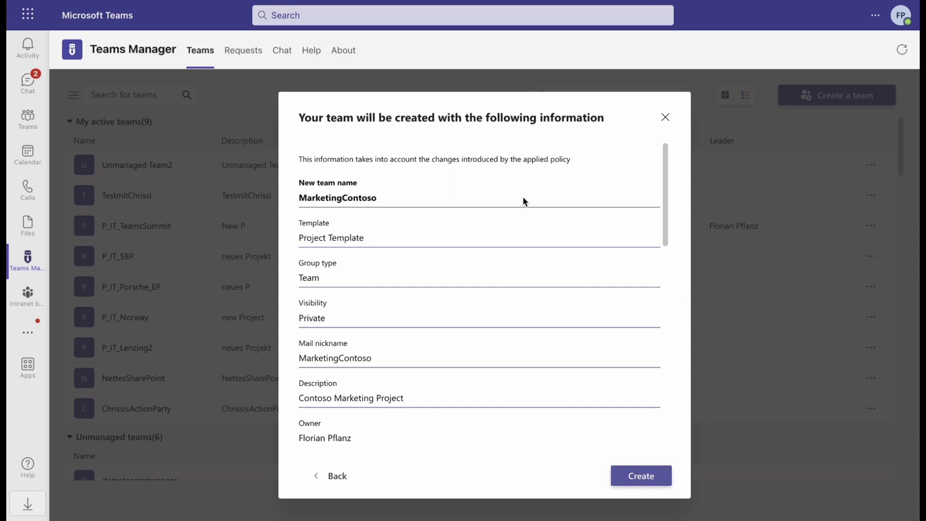
{"action": "scroll", "coordinate": [524, 201], "scroll_direction": "down", "scroll_amount": 10}
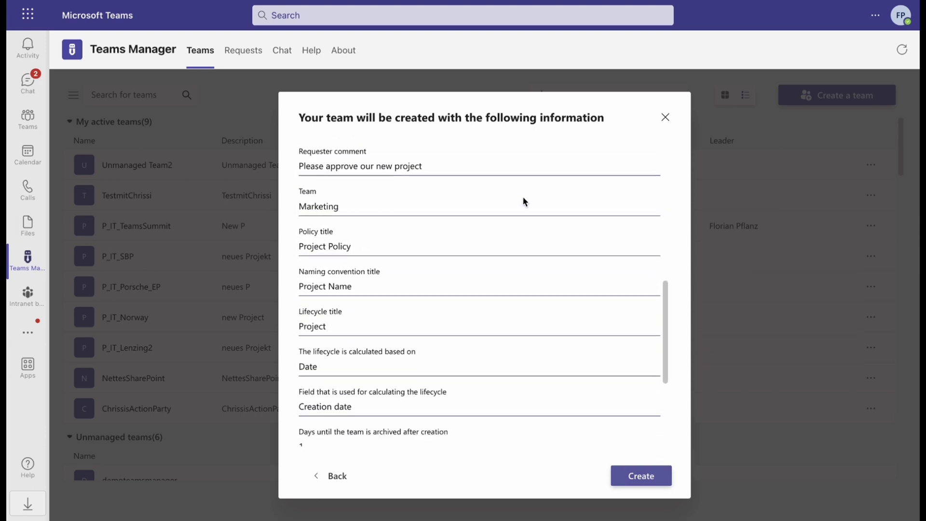
{"action": "scroll", "coordinate": [525, 202], "scroll_direction": "down", "scroll_amount": 2}
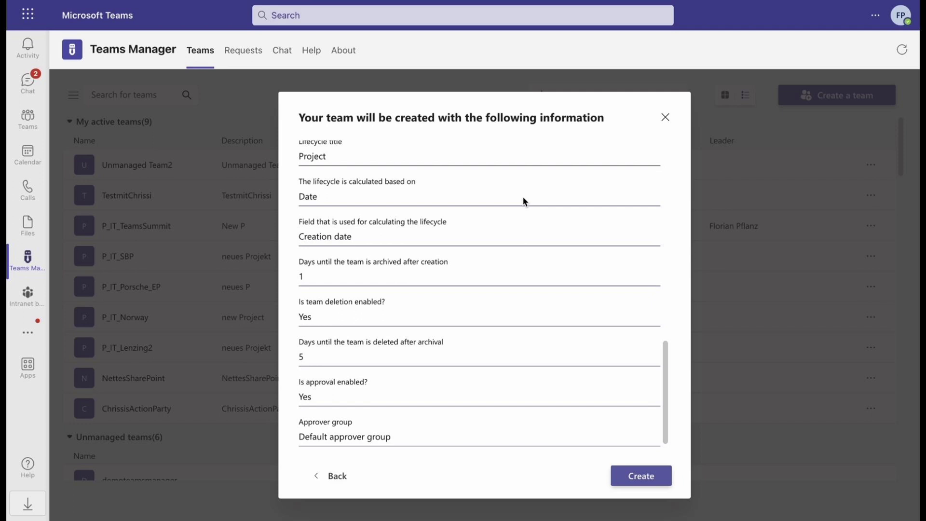